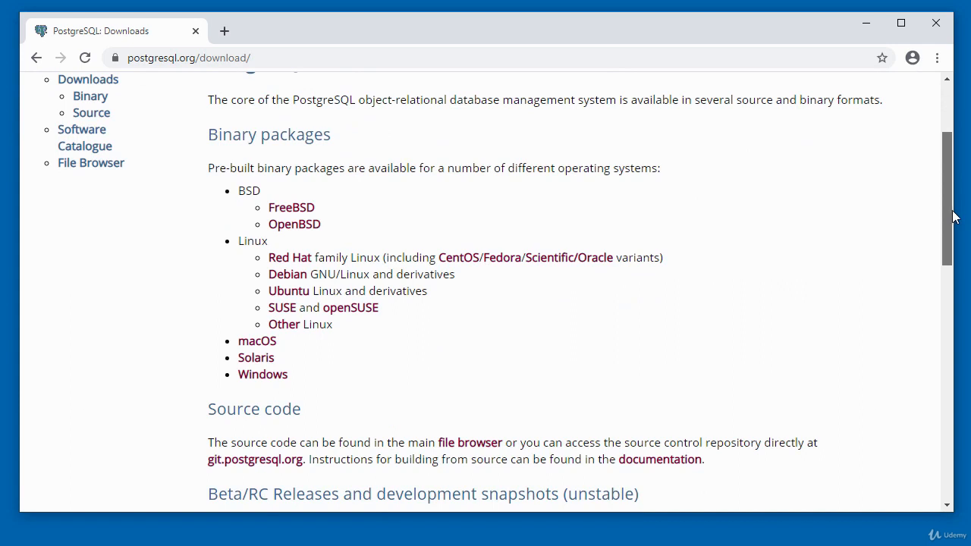
Step: Scroll the PostgreSQL downloads page down to the Binary packages list by operating system
scroll(953, 214, "down", 1)
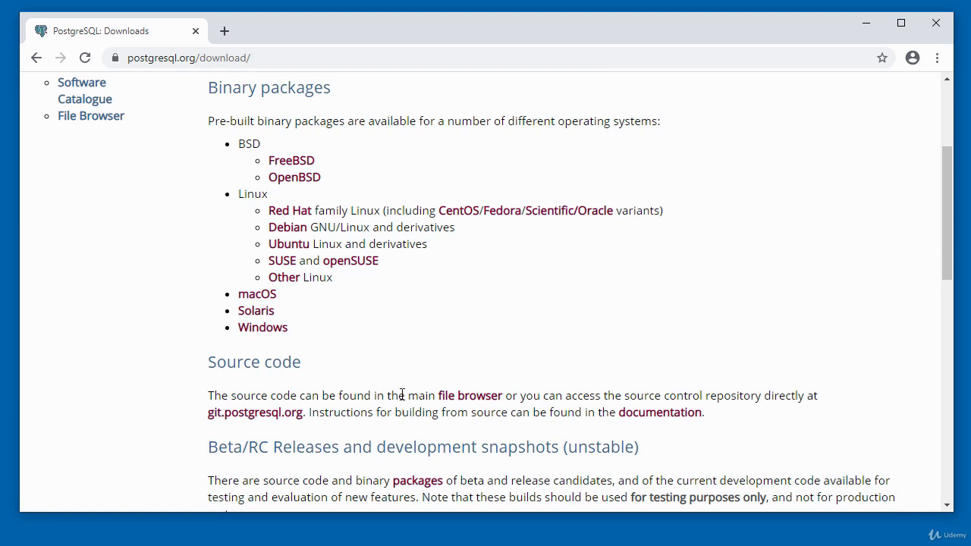
Step: Follow the Windows link, then 'Download the installer' to reach EnterpriseDB's PostgreSQL download page
left_click(262, 329)
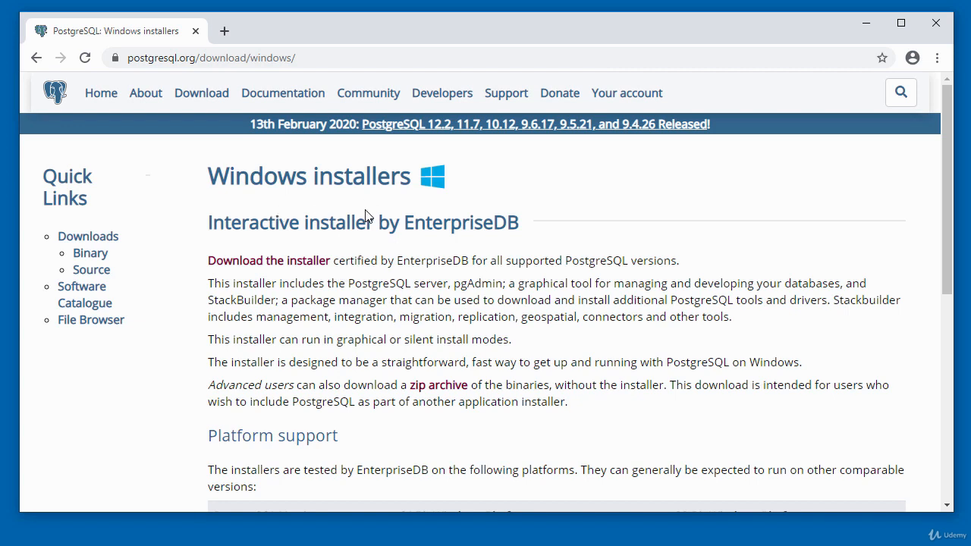
scroll(946, 216, "down", 1)
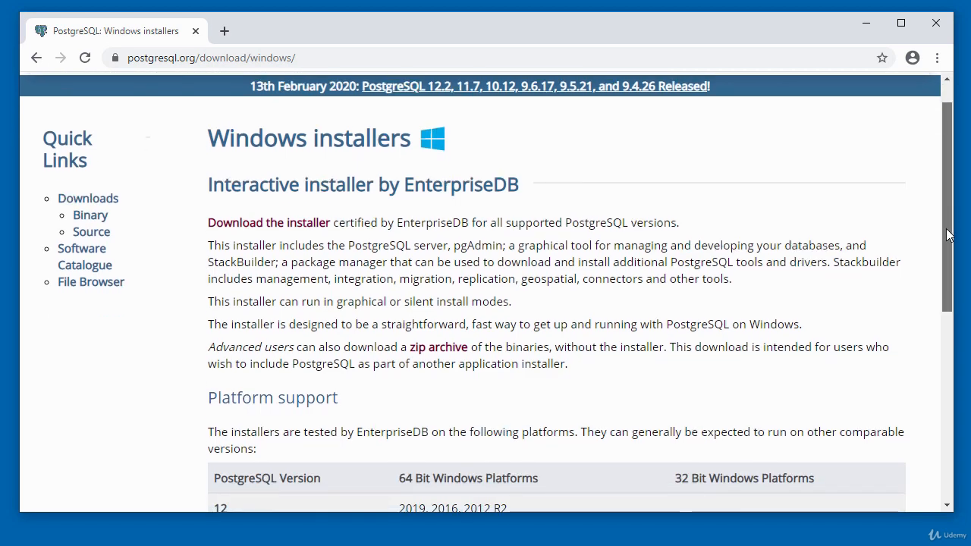
scroll(946, 216, "up", 1)
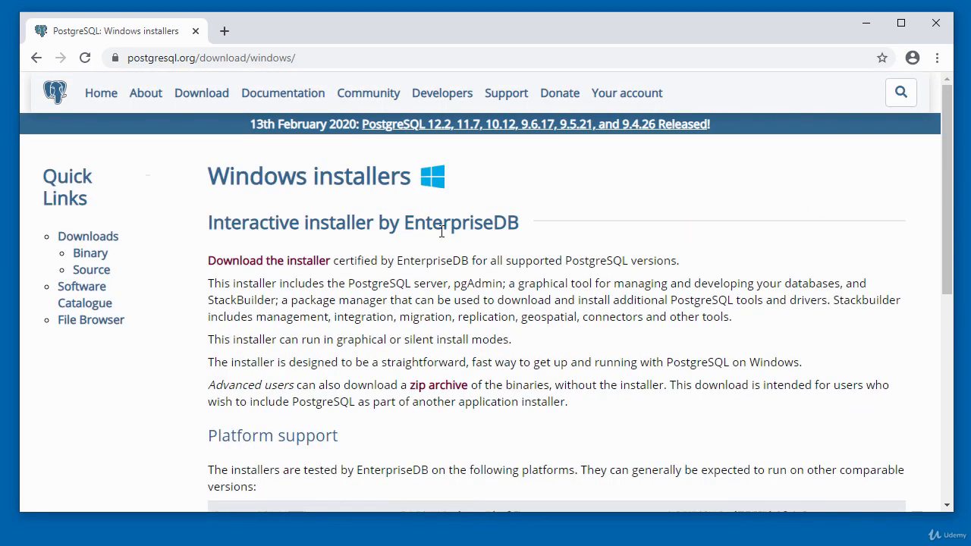
left_click(279, 262)
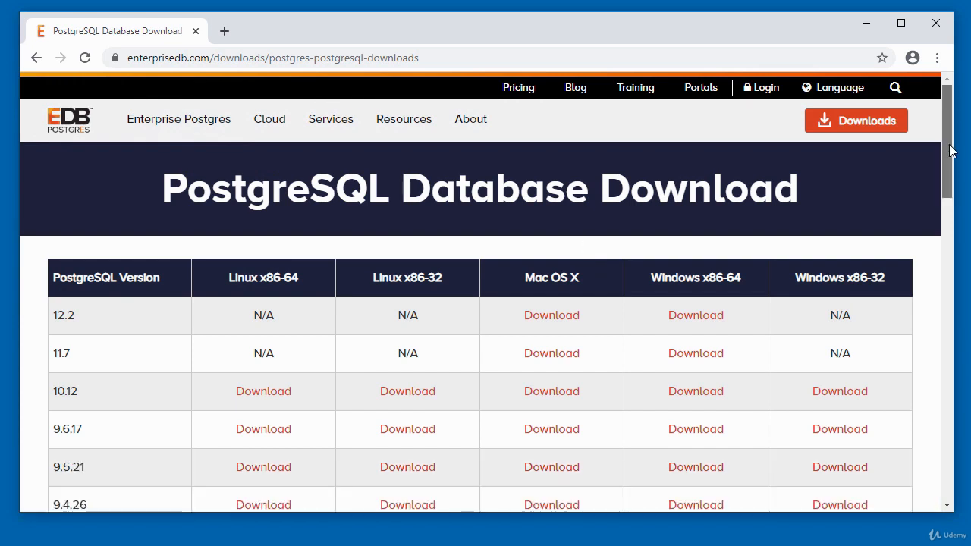
Step: Scroll through EnterpriseDB's table of PostgreSQL versions, from 12.2 down to 9.3.25
left_click_drag(948, 151, 951, 170)
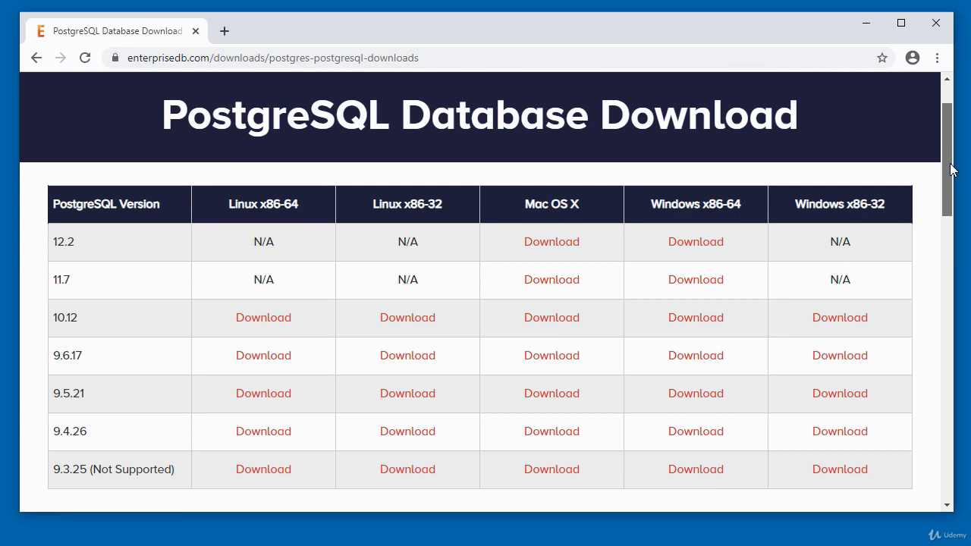
left_click_drag(951, 170, 951, 178)
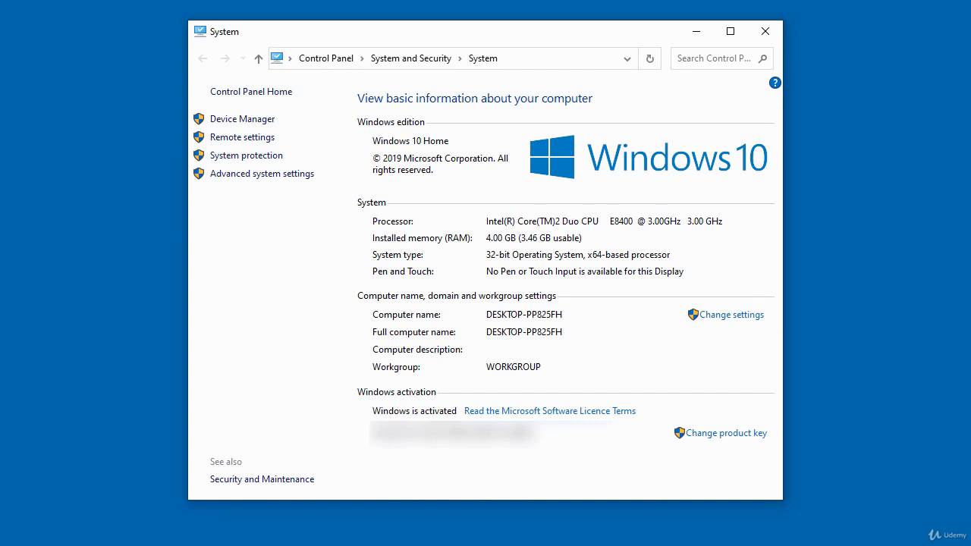
Step: Reveal the System page's path and widen the window to read the 32-bit System type
left_click(507, 58)
left_click(508, 58)
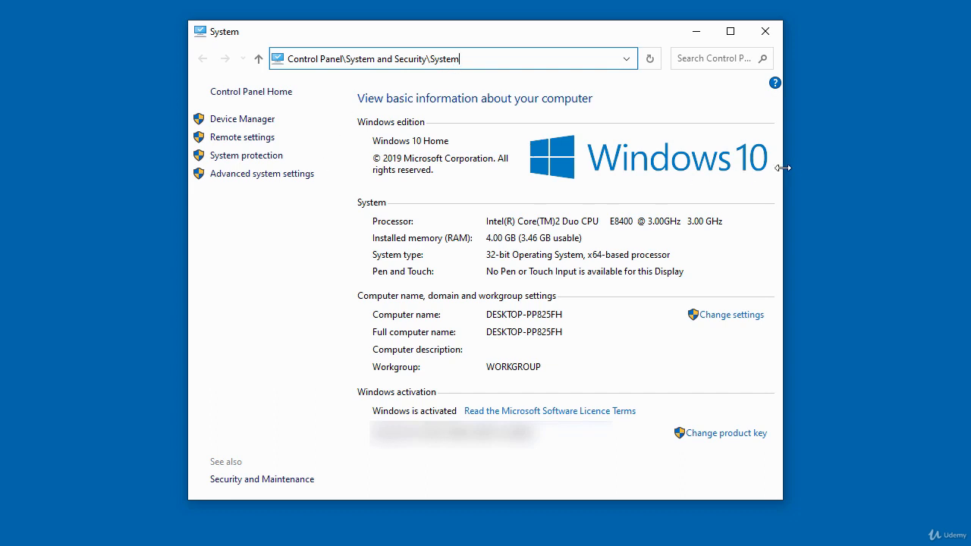
left_click_drag(790, 168, 844, 169)
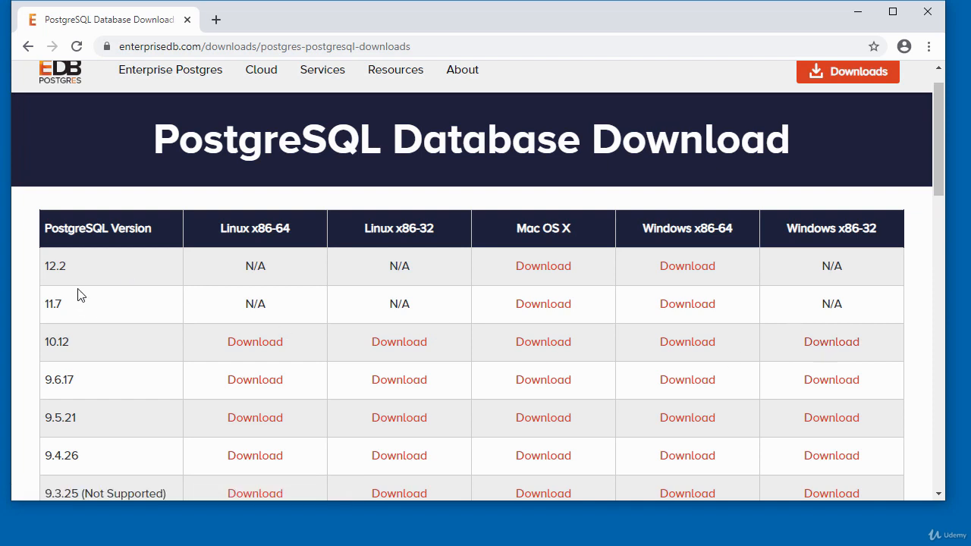
Step: Download the PostgreSQL 10.12 installer for Windows x86-32
left_click(837, 347)
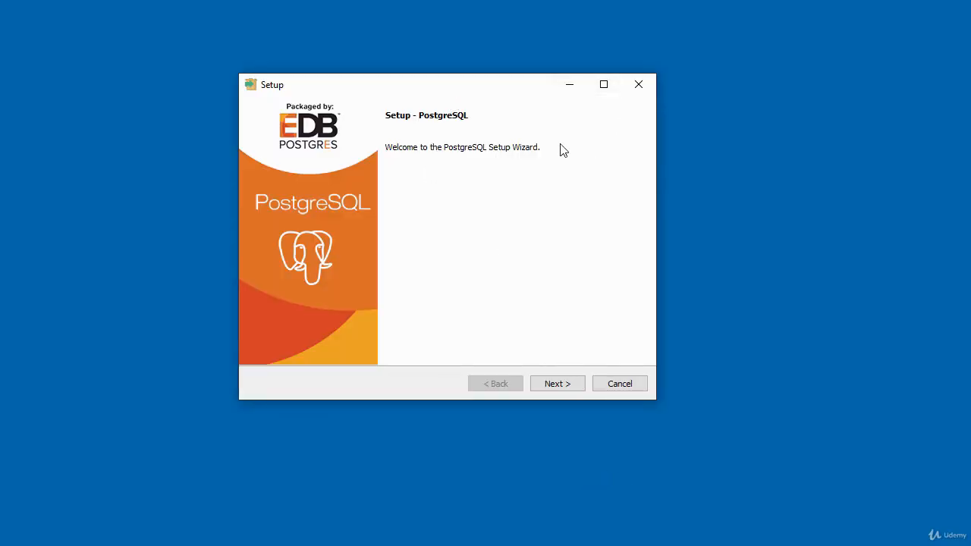
Step: Move past the welcome page and keep C:\Program Files\PostgreSQL\10 as the installation directory
left_click(557, 383)
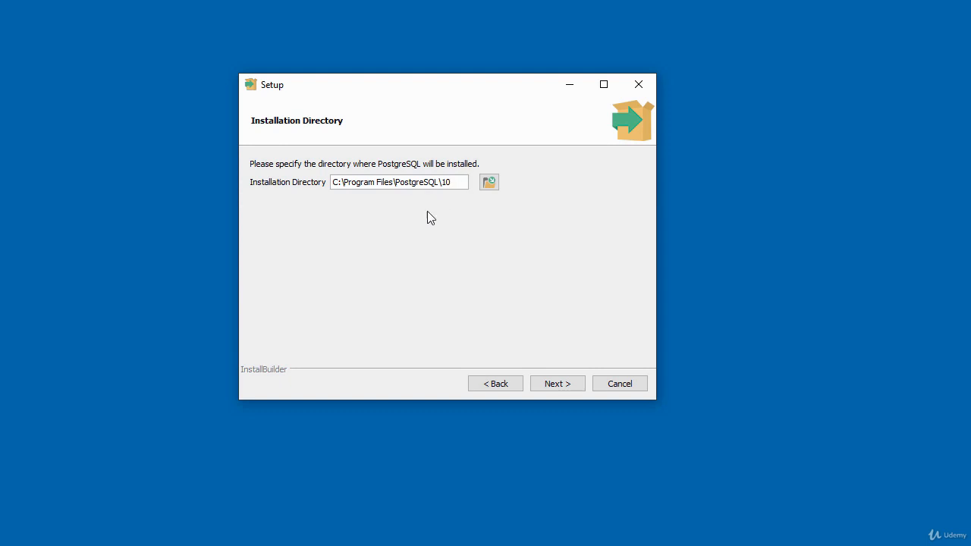
left_click(556, 383)
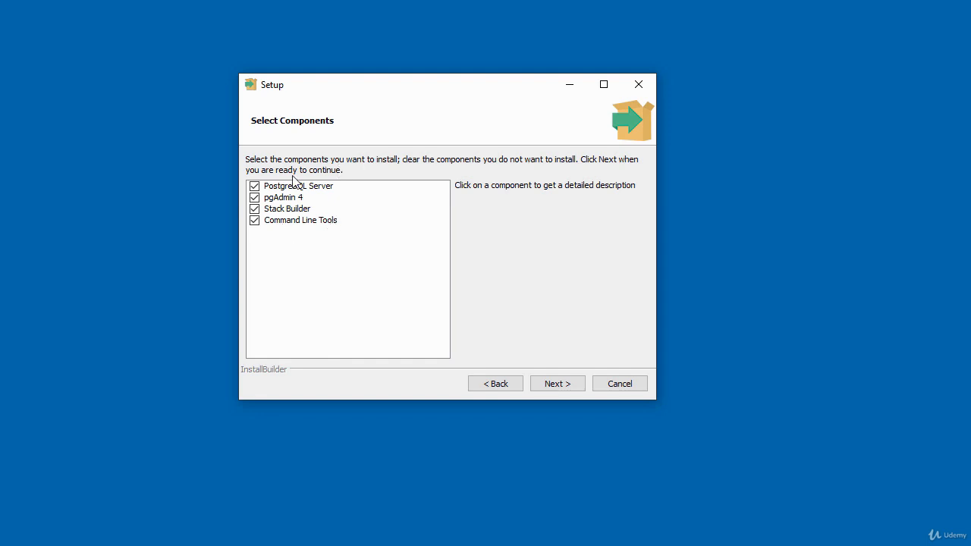
Step: Keep all four components and the default C:\Program Files\PostgreSQL\10\data data directory
left_click(559, 387)
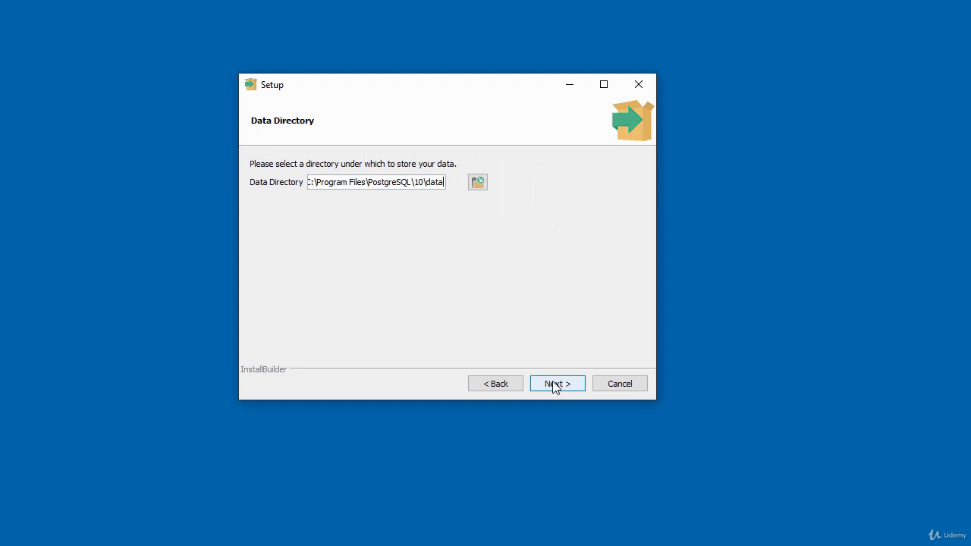
left_click(554, 385)
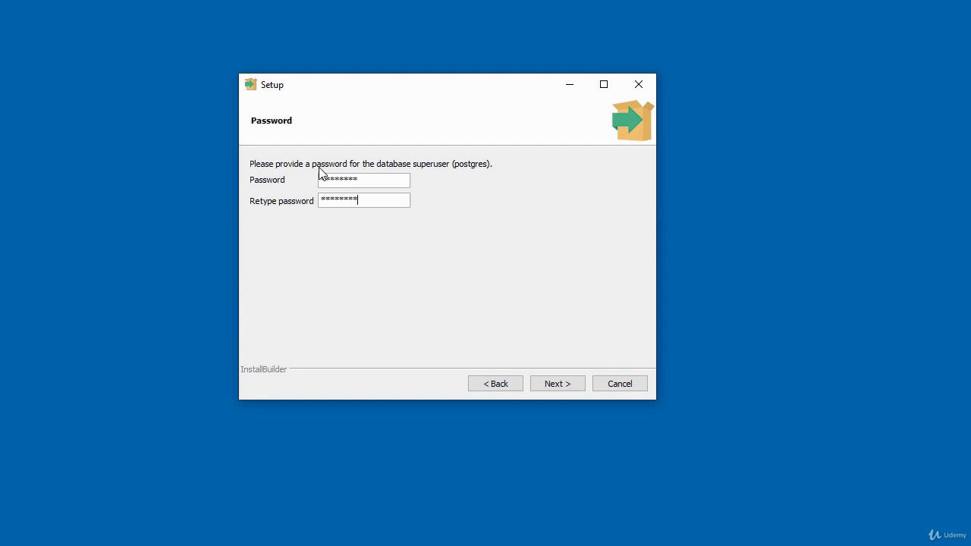
Step: Confirm the superuser password, keep port 5432 and the default locale, and accept the summary
left_click(550, 385)
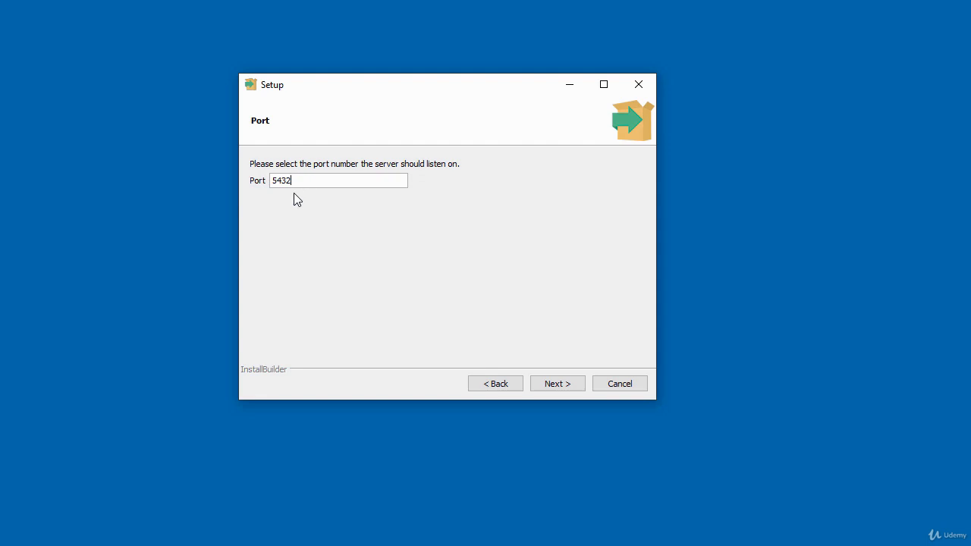
left_click(559, 385)
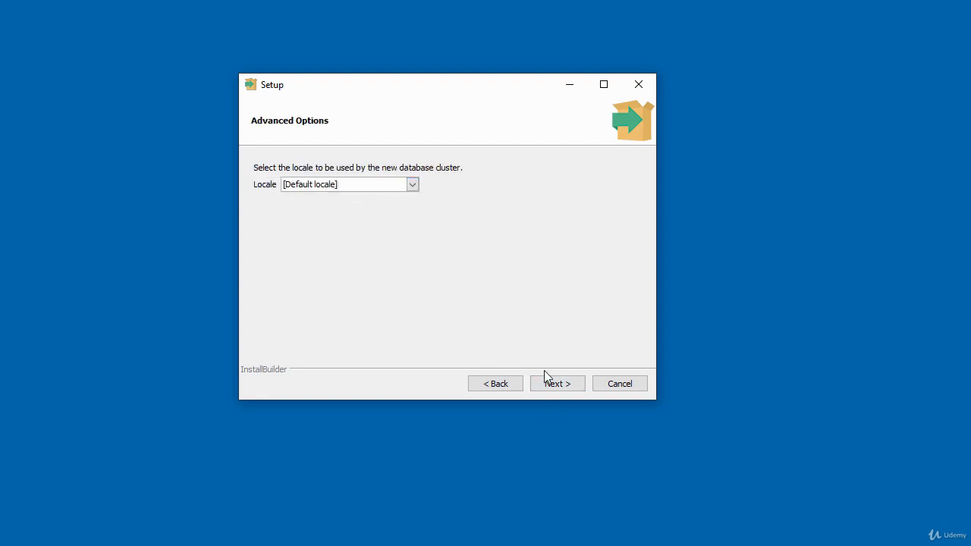
left_click(559, 382)
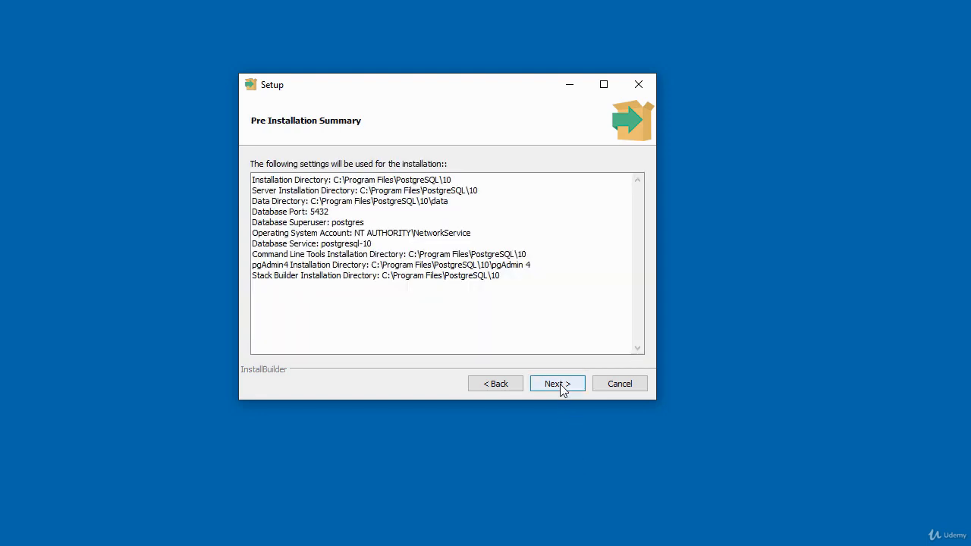
left_click(560, 385)
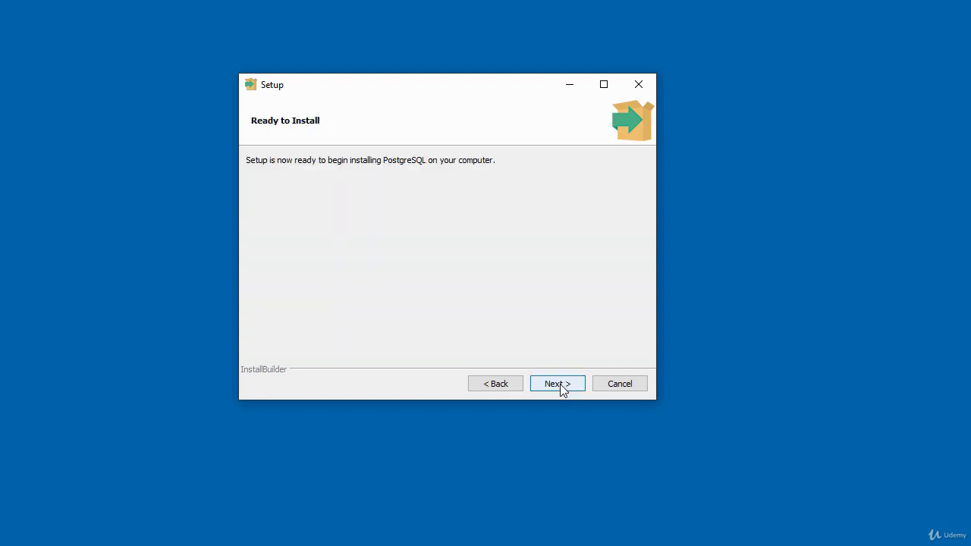
Step: Install PostgreSQL 10 and finish setup with 'Launch Stack Builder at exit' left checked
left_click(560, 385)
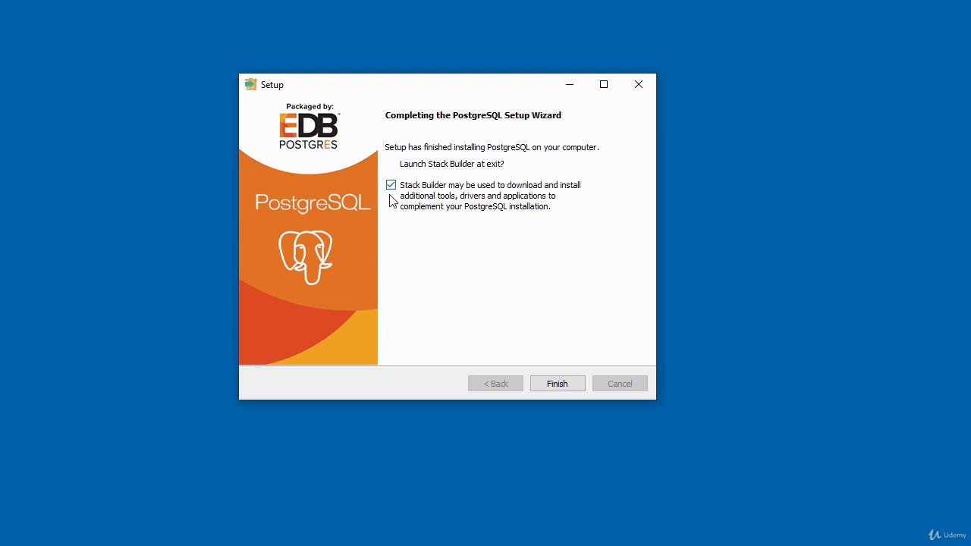
left_click(559, 385)
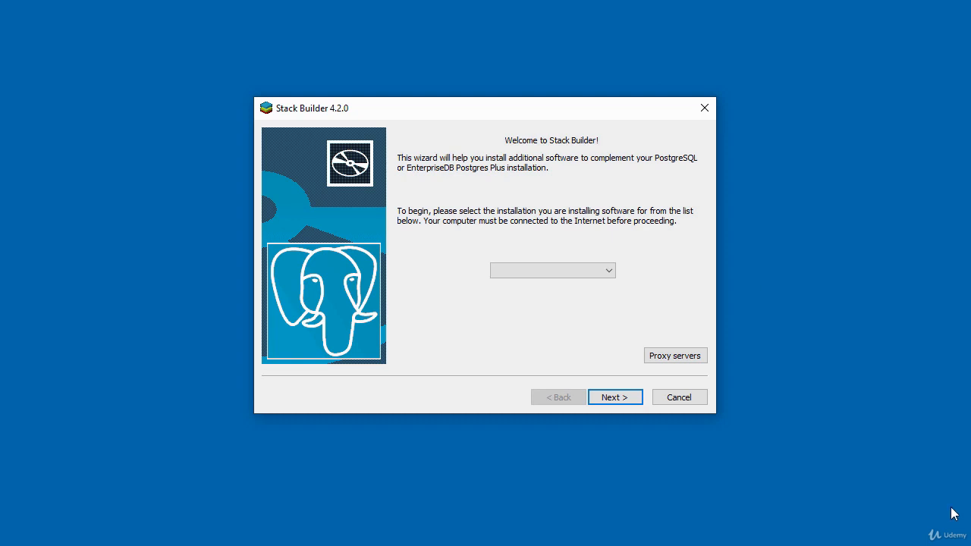
Step: Choose 'PostgreSQL 10 on port 5432' as the target installation and continue to application categories
left_click_drag(469, 114, 446, 102)
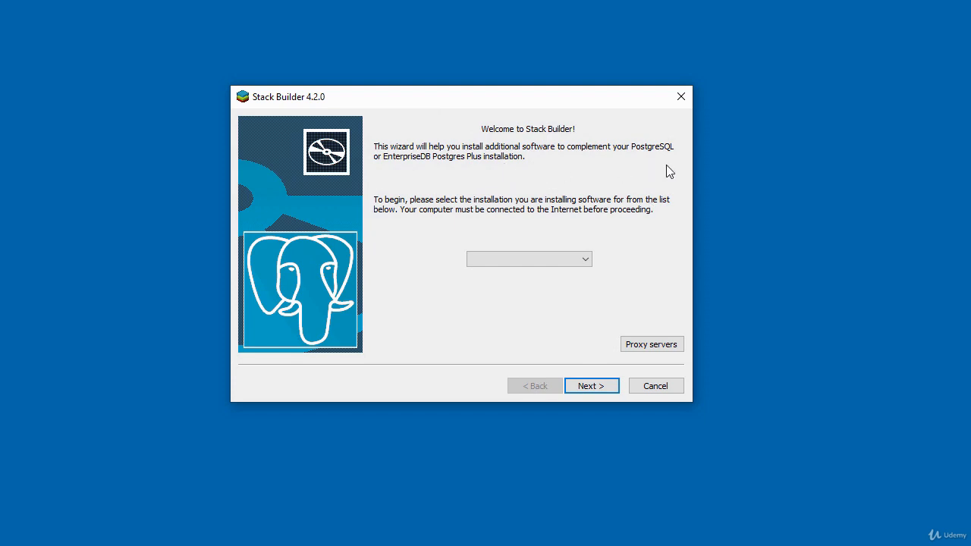
left_click(586, 260)
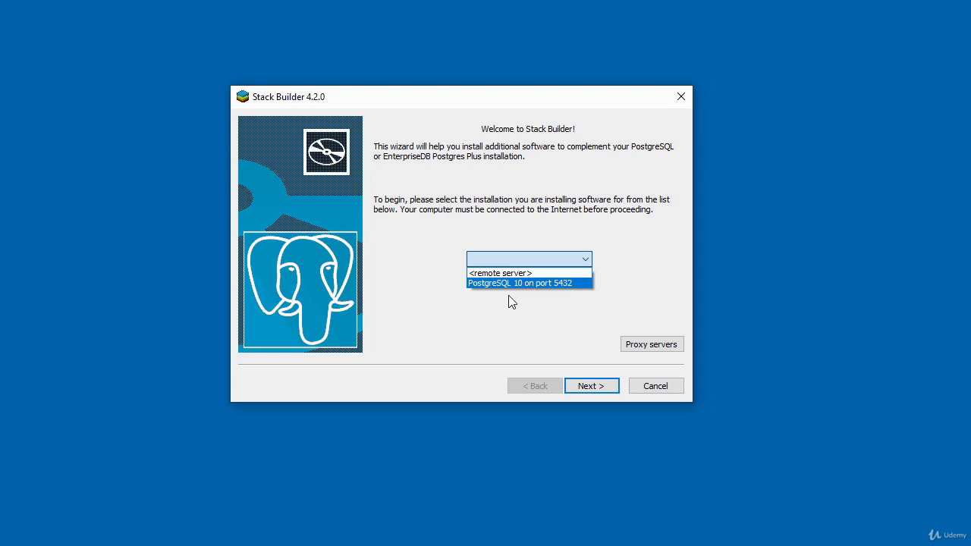
left_click(524, 284)
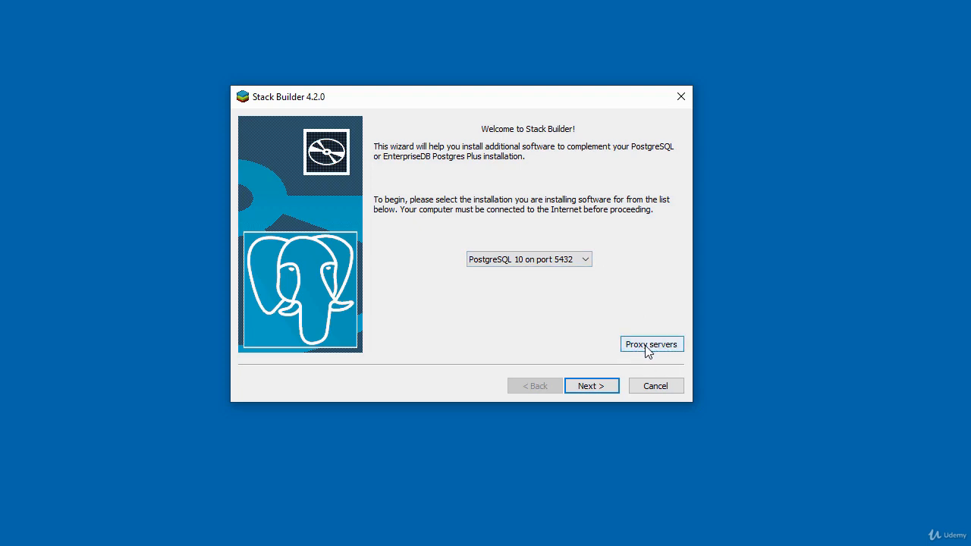
left_click(584, 389)
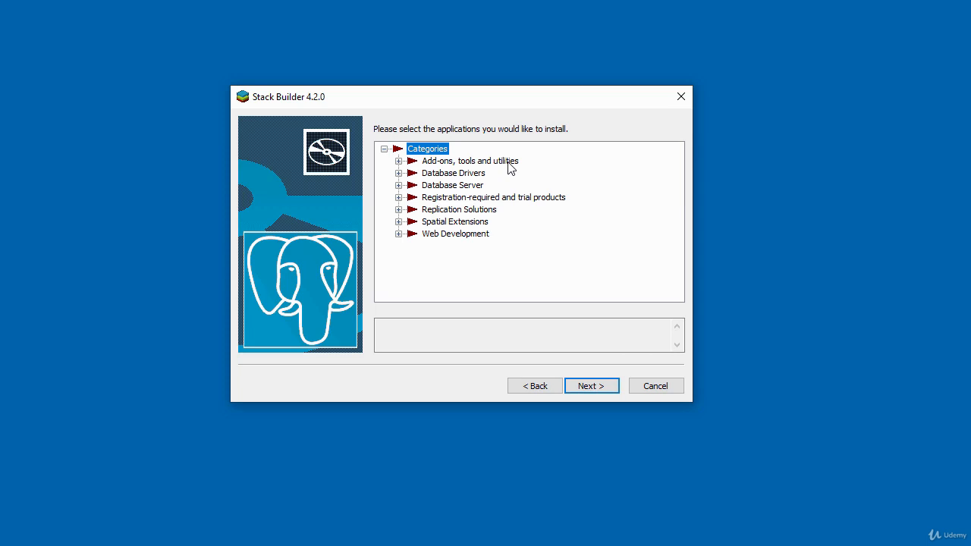
Step: Expand the Add-ons, Database Drivers, Database Server and Registration-required categories, leaving all unticked
left_click(398, 161)
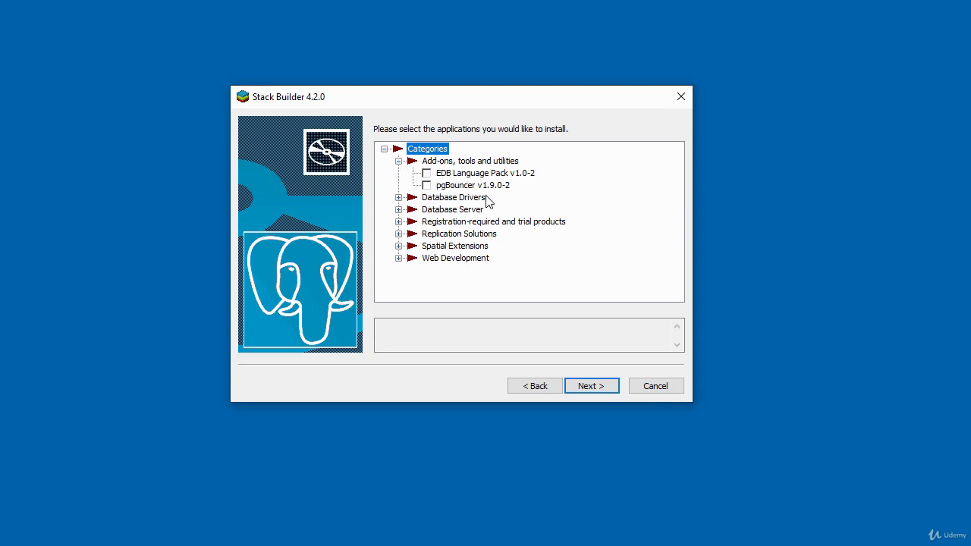
left_click(398, 198)
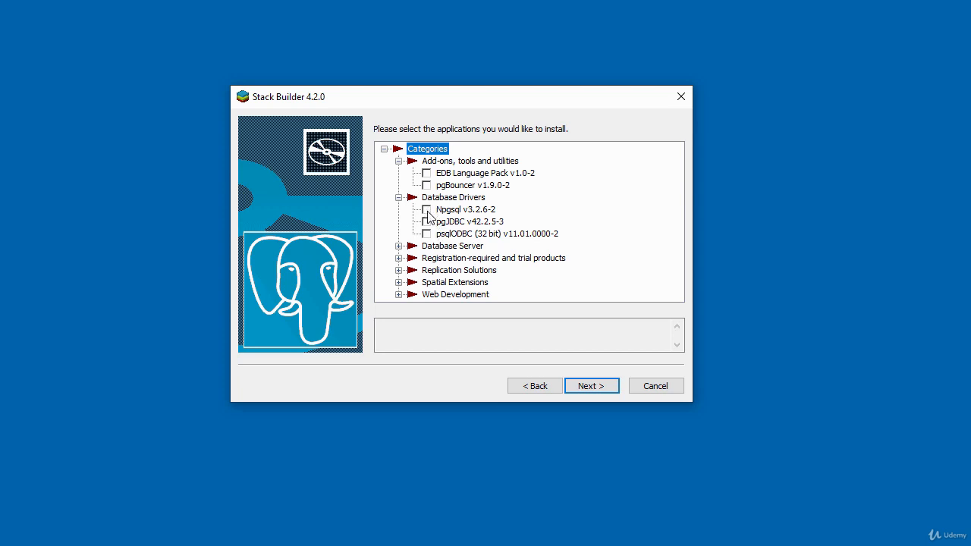
left_click(399, 247)
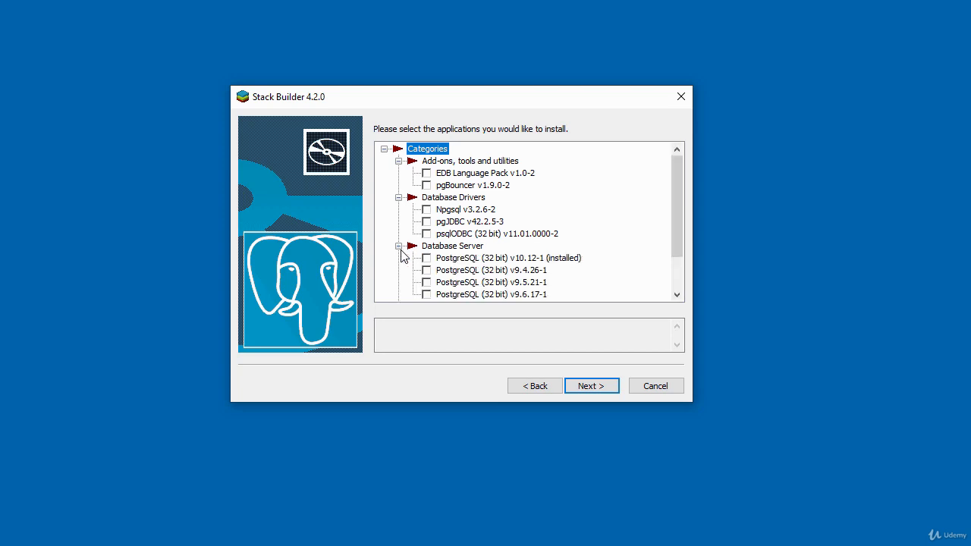
left_click_drag(684, 229, 681, 257)
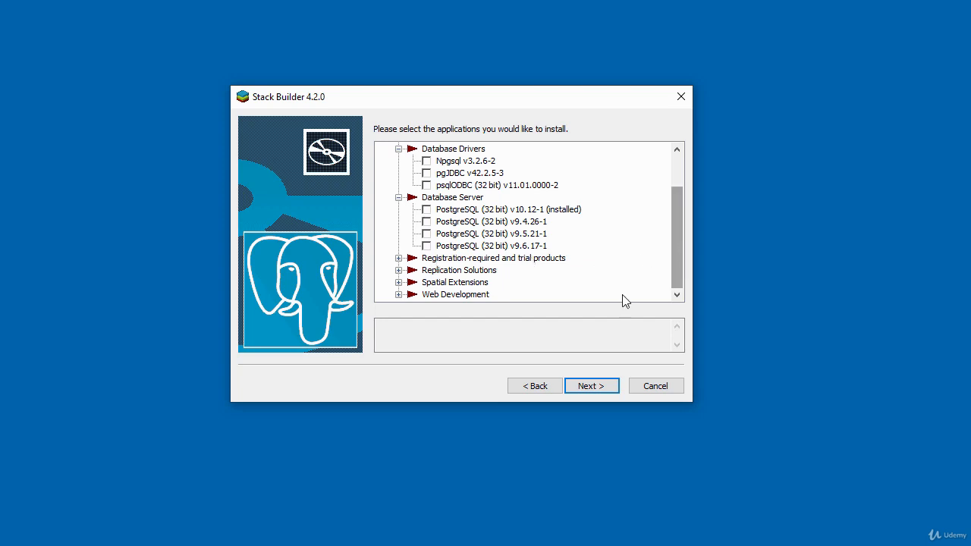
left_click(398, 258)
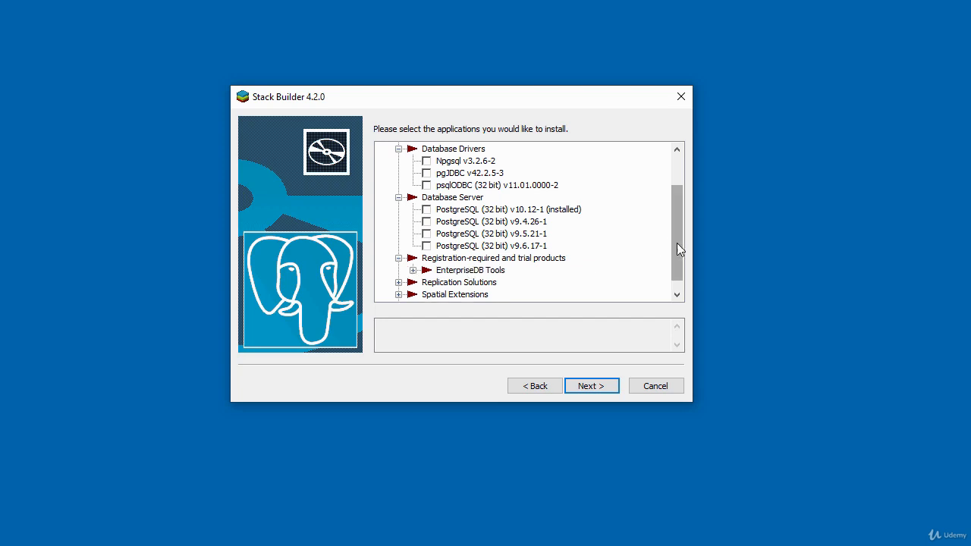
left_click_drag(676, 245, 678, 267)
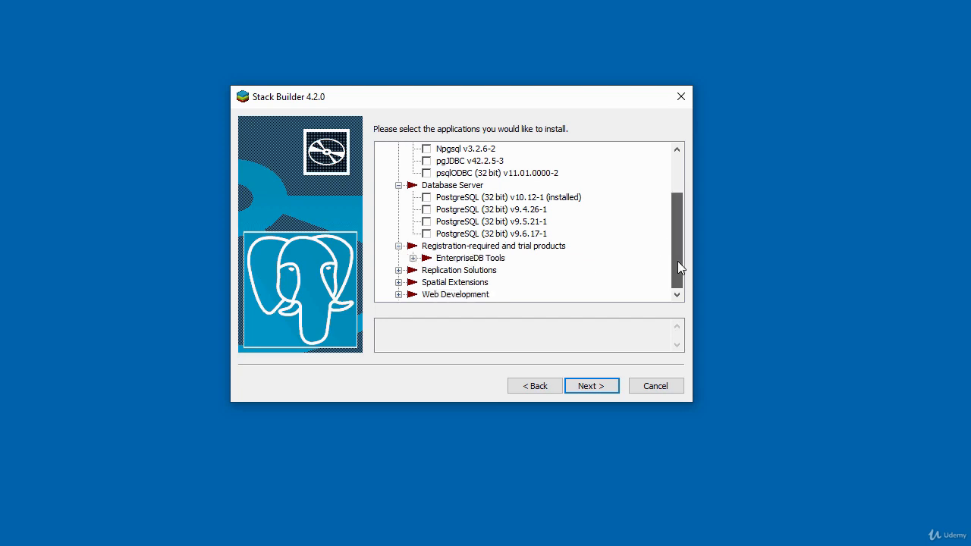
Step: Expand EnterpriseDB Tools, Replication Solutions, Spatial Extensions and Web Development, then return to the list top
left_click(412, 257)
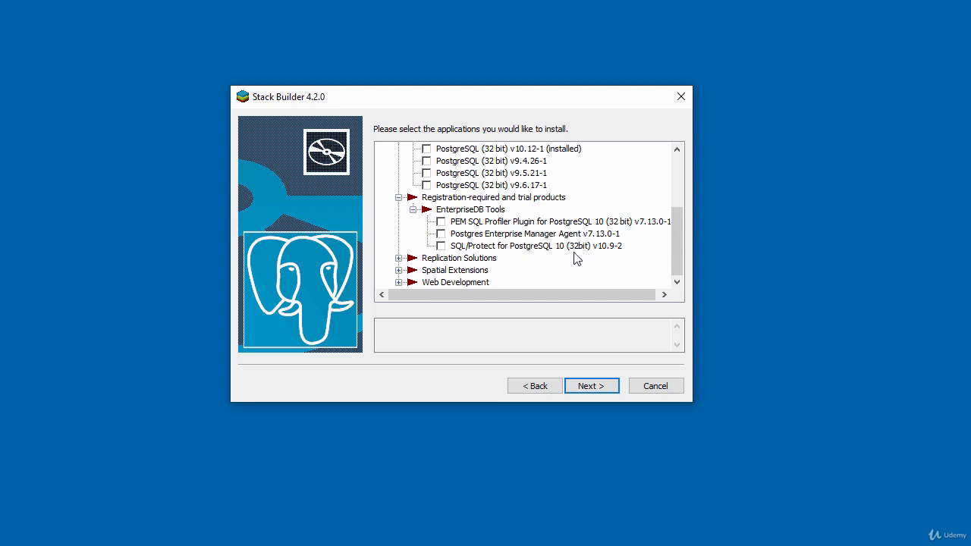
left_click(398, 258)
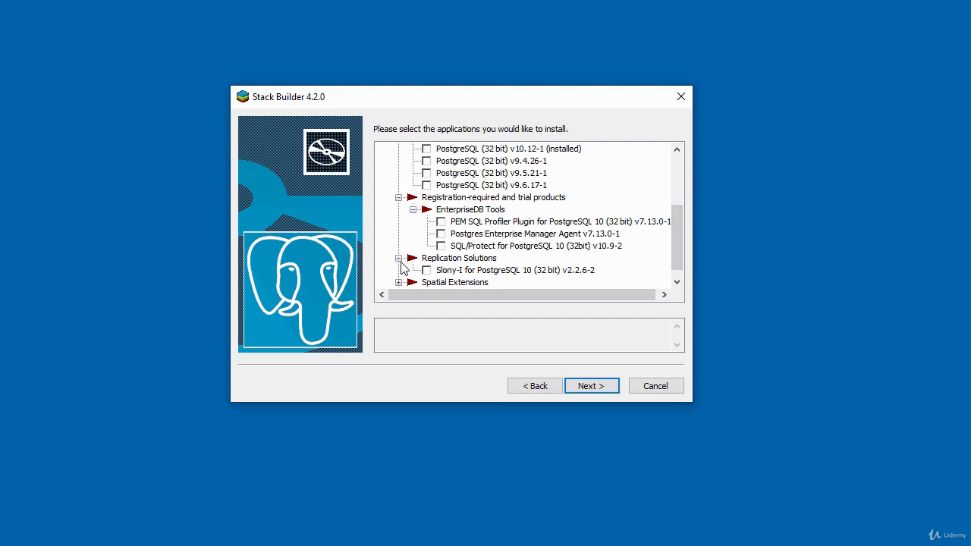
scroll(681, 245, "down", 1)
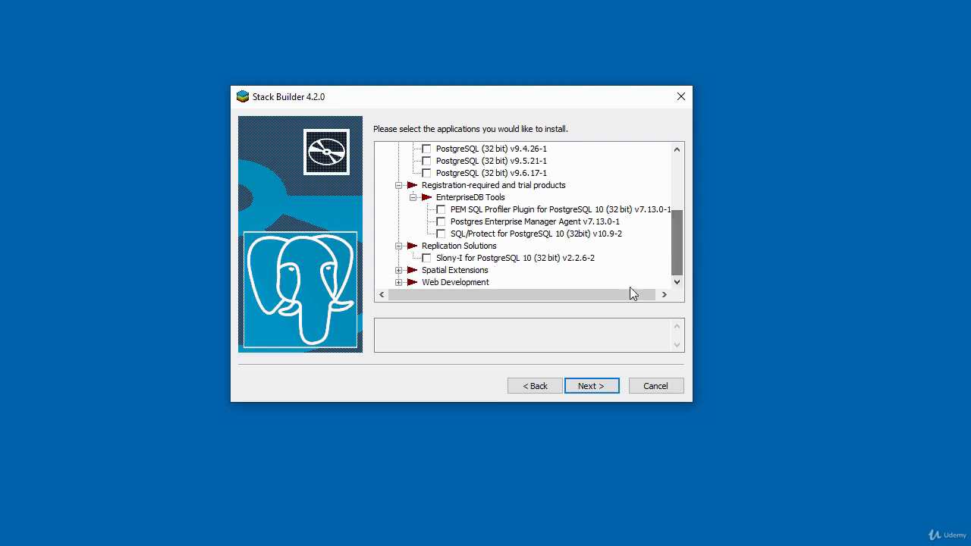
left_click(398, 270)
scroll(680, 234, "down", 1)
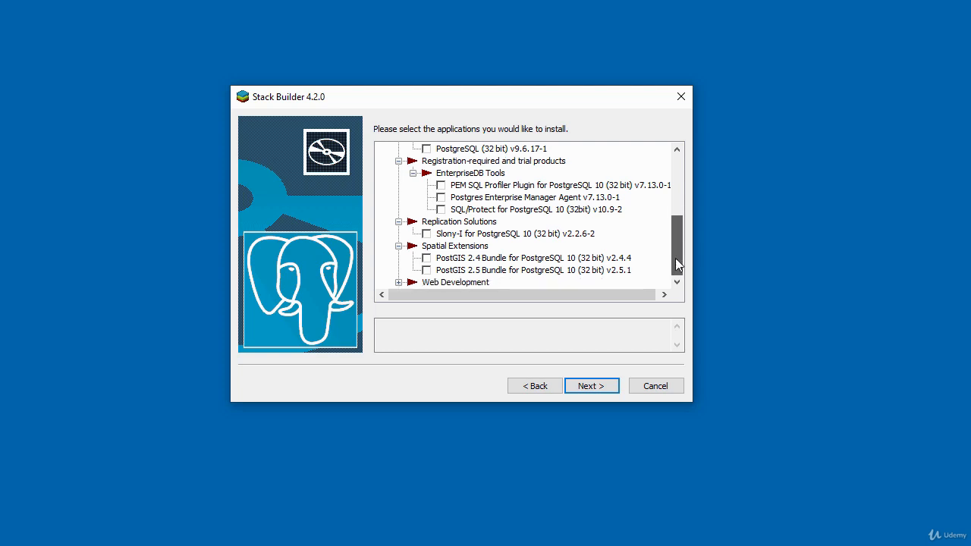
left_click(398, 282)
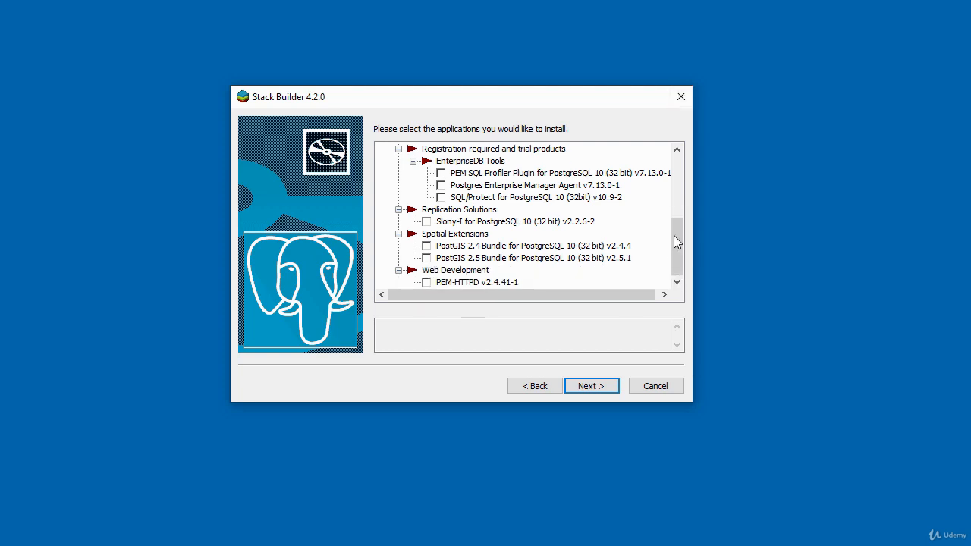
left_click_drag(679, 210, 677, 157)
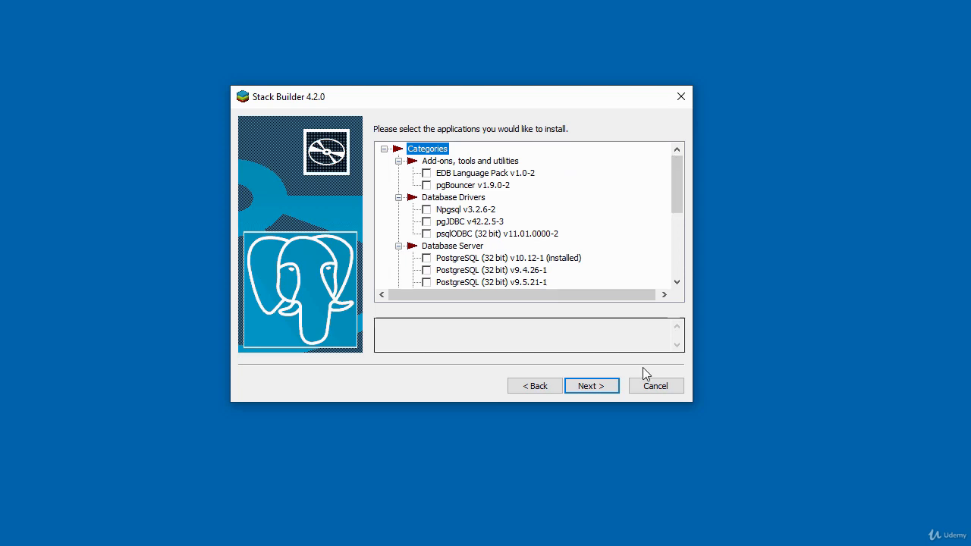
Step: Cancel Stack Builder and confirm exiting the wizard with no components installed
left_click(655, 388)
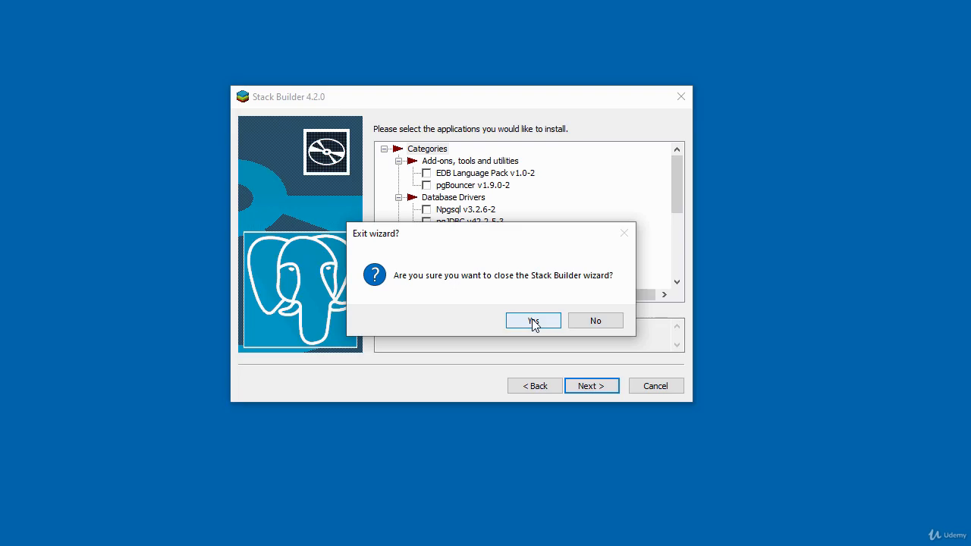
left_click(534, 322)
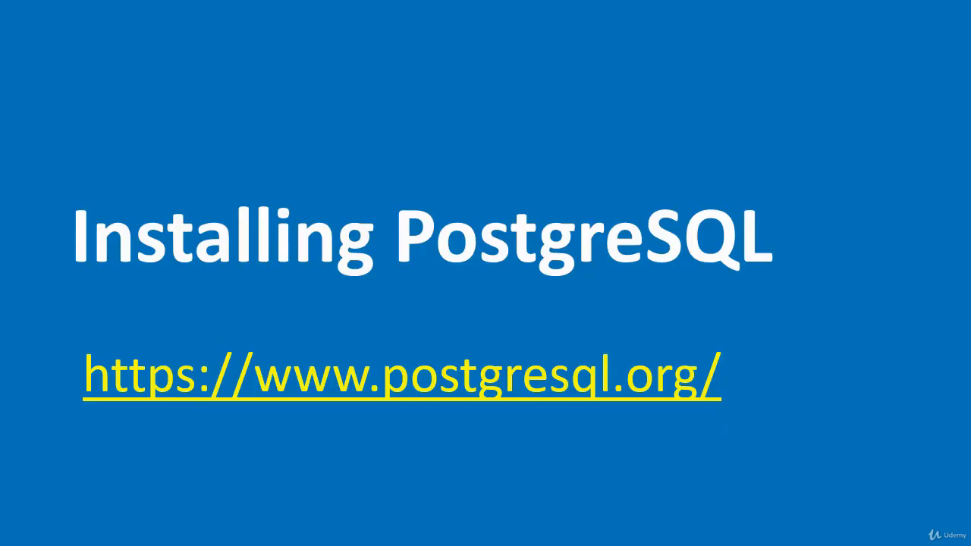